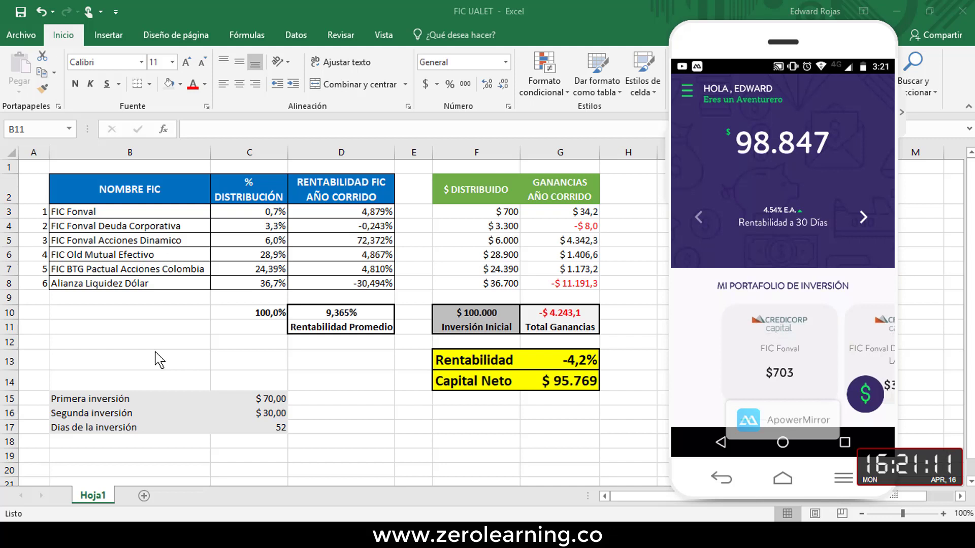
Review the fund cards in the phone app's investment portfolio, from FIC Fonval through Alianza Liquidez Dólar.
{"action": "key", "text": "ctrl"}
{"action": "left_click", "coordinate": [784, 387]}
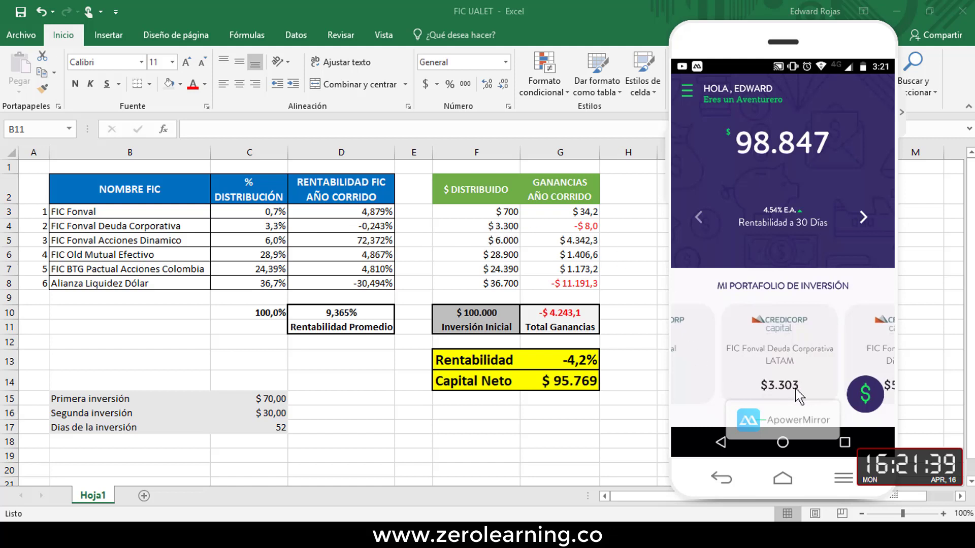
{"action": "left_click_drag", "start_coordinate": [798, 396], "coordinate": [789, 394]}
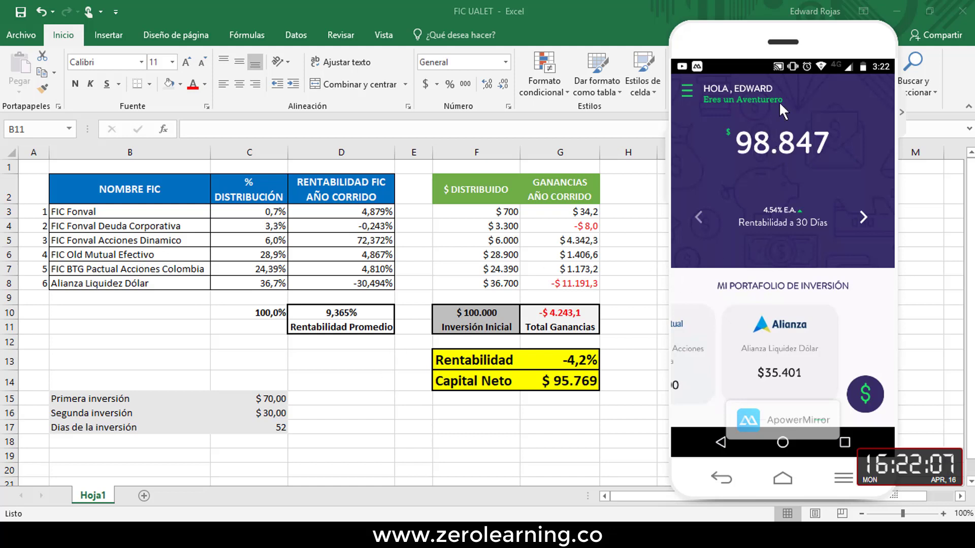
{"action": "left_click", "coordinate": [860, 186]}
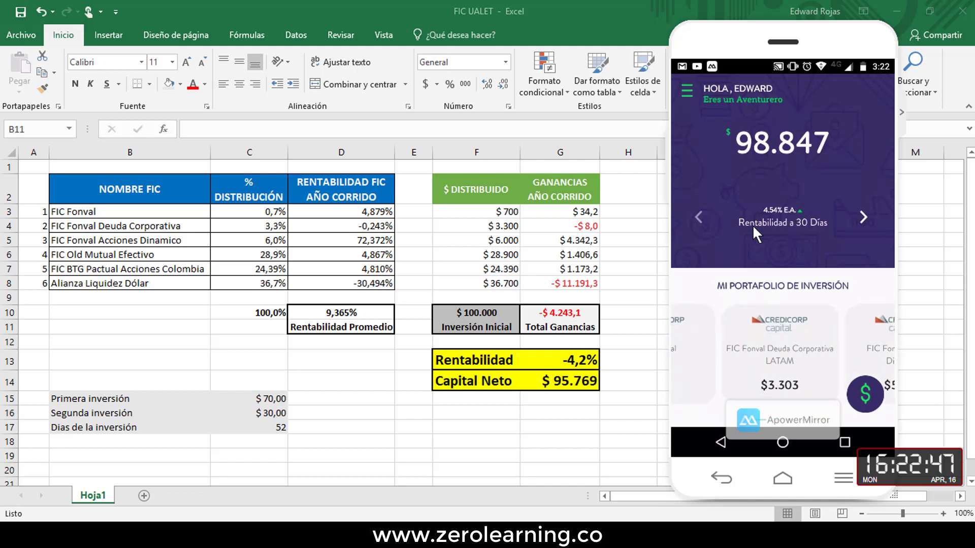
Open the Credicorp Capital web page of Fonval Deuda Corporativa Latam and examine its historical returns.
{"action": "left_click", "coordinate": [778, 215]}
{"action": "left_click", "coordinate": [864, 218]}
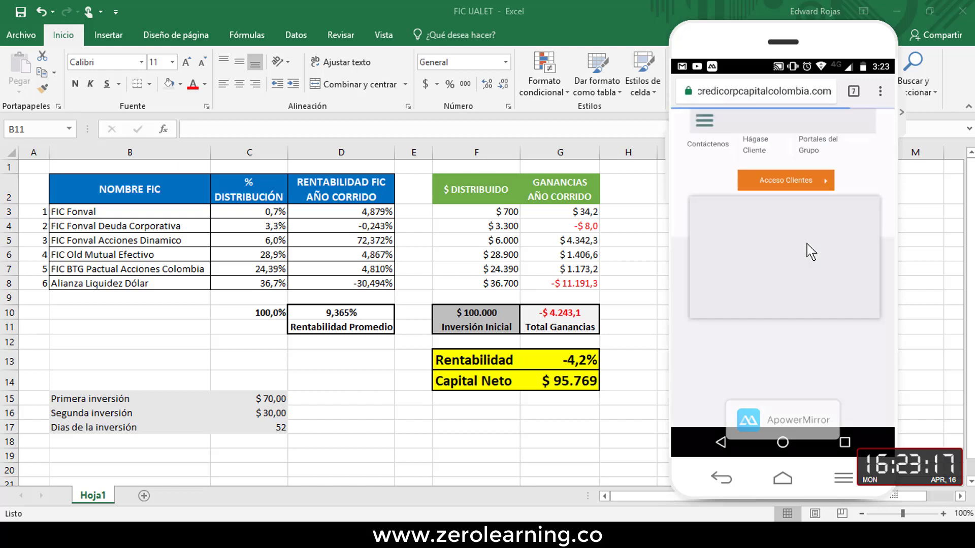
{"action": "scroll", "coordinate": [811, 251], "scroll_direction": "down", "scroll_amount": 2}
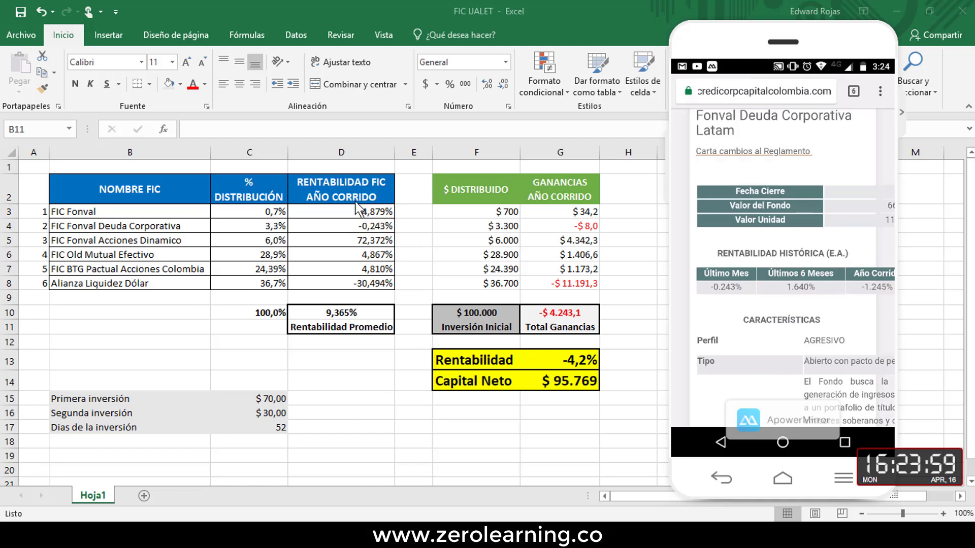
Change the fund return column header in D2 to RENTABILIDAD FIC ÚLTIMO MES.
{"action": "left_click", "coordinate": [322, 197]}
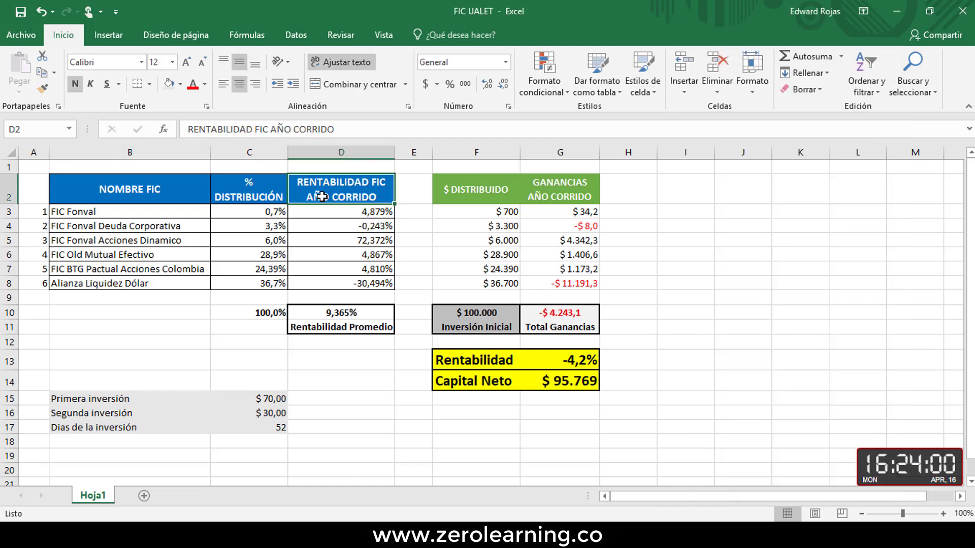
{"action": "left_click", "coordinate": [293, 130]}
{"action": "left_click_drag", "start_coordinate": [345, 129], "coordinate": [272, 130]}
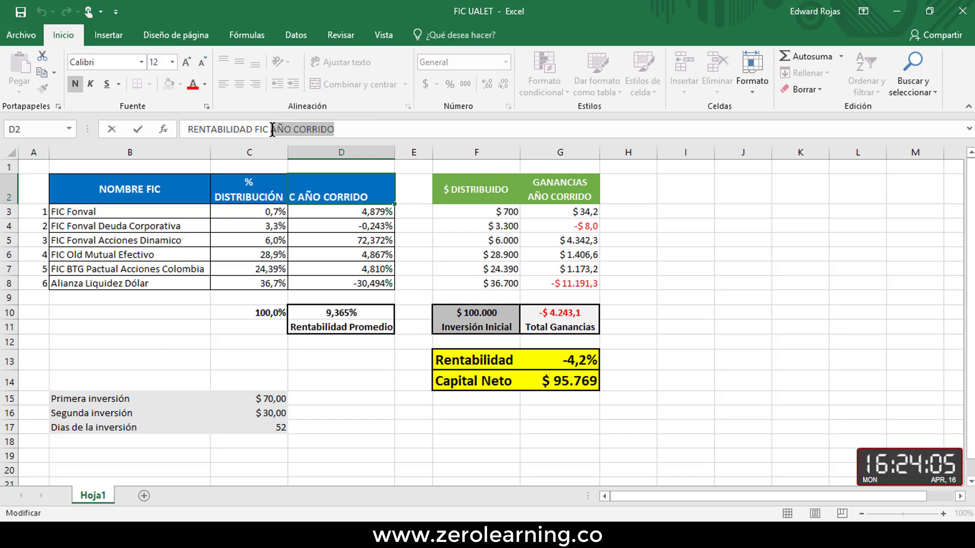
{"action": "type", "text": "ÚLTIMO MES"}
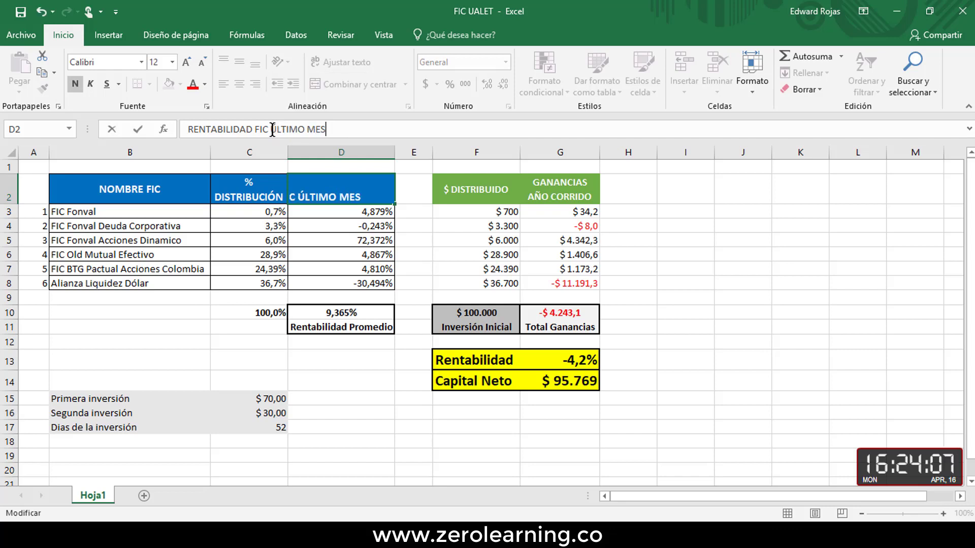
{"action": "left_click", "coordinate": [789, 273]}
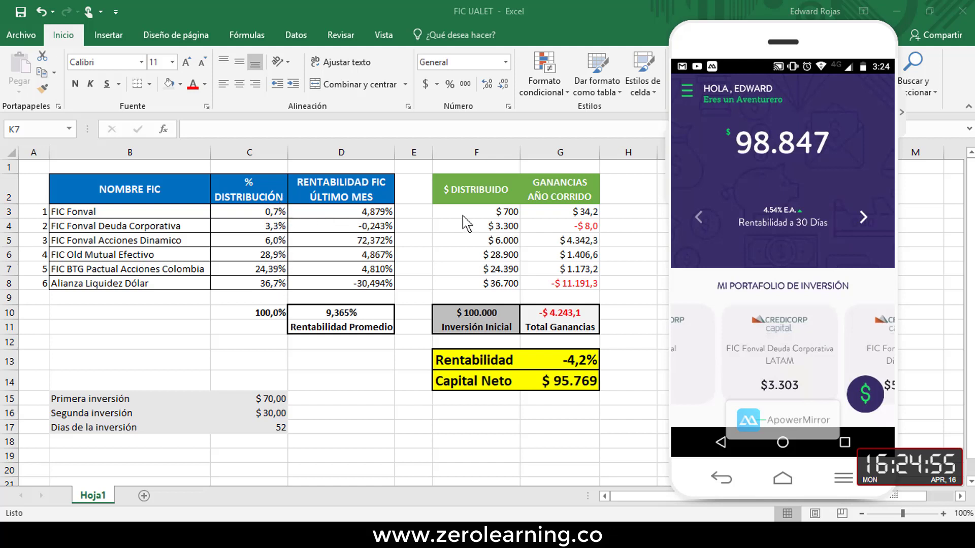
Inspect the formulas behind the distributed amounts in cells F4 to F8.
{"action": "left_click", "coordinate": [474, 227]}
{"action": "left_click", "coordinate": [475, 240]}
{"action": "left_click", "coordinate": [475, 255]}
{"action": "left_click", "coordinate": [475, 269]}
{"action": "left_click", "coordinate": [474, 283]}
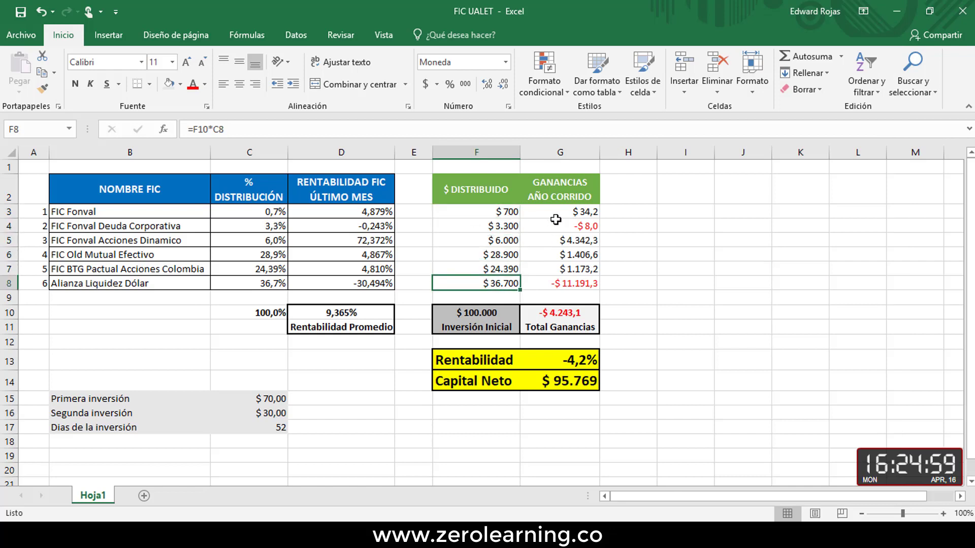
Inspect the gains formulas in cells G3 to G7 alongside the first distributed amounts.
{"action": "left_click", "coordinate": [547, 210]}
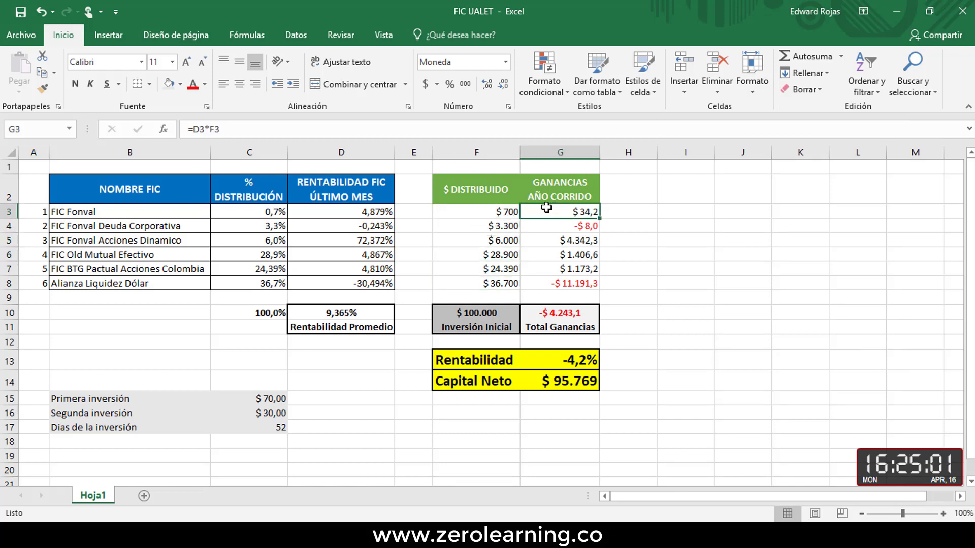
{"action": "key", "text": "Left"}
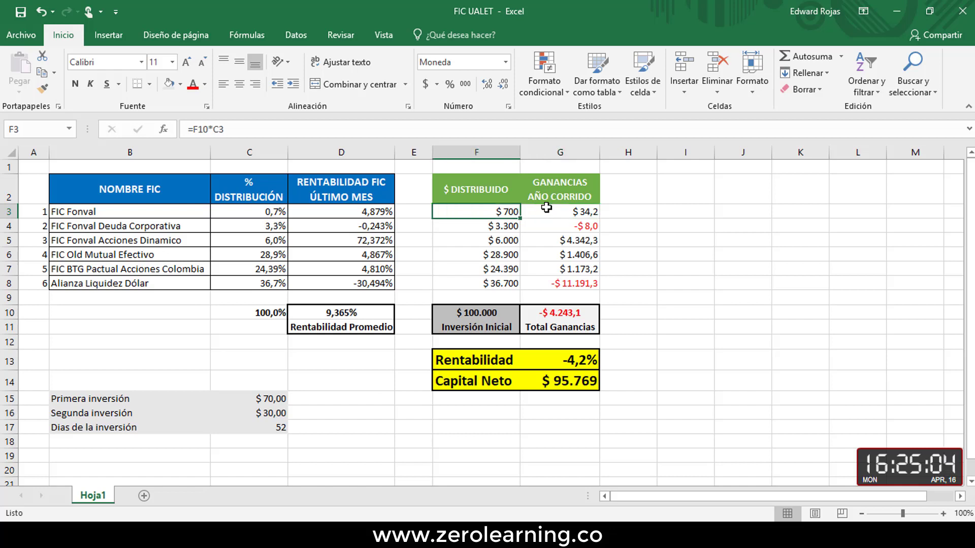
{"action": "key", "text": "Down"}
{"action": "key", "text": "Right"}
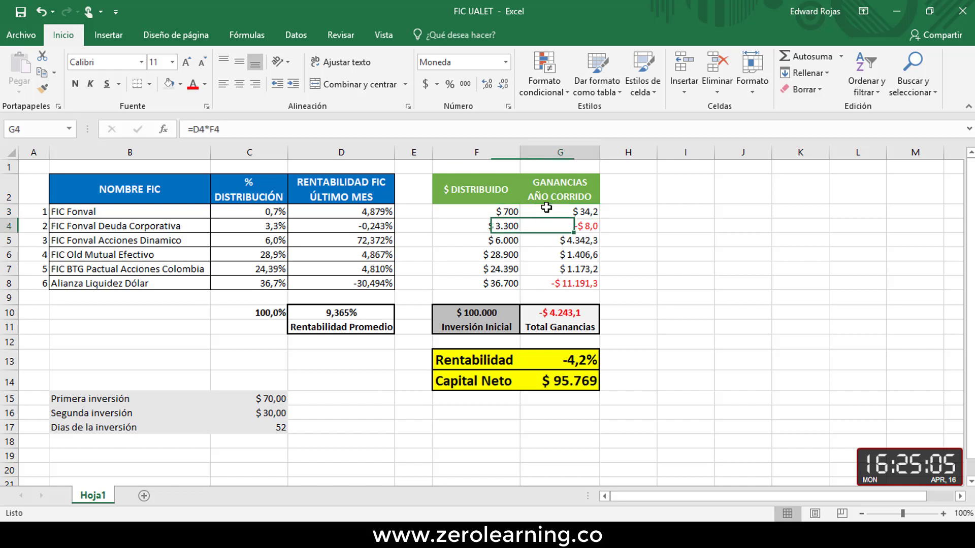
{"action": "key", "text": "Down"}
{"action": "key", "text": "Down"}
{"action": "key", "text": "Down"}
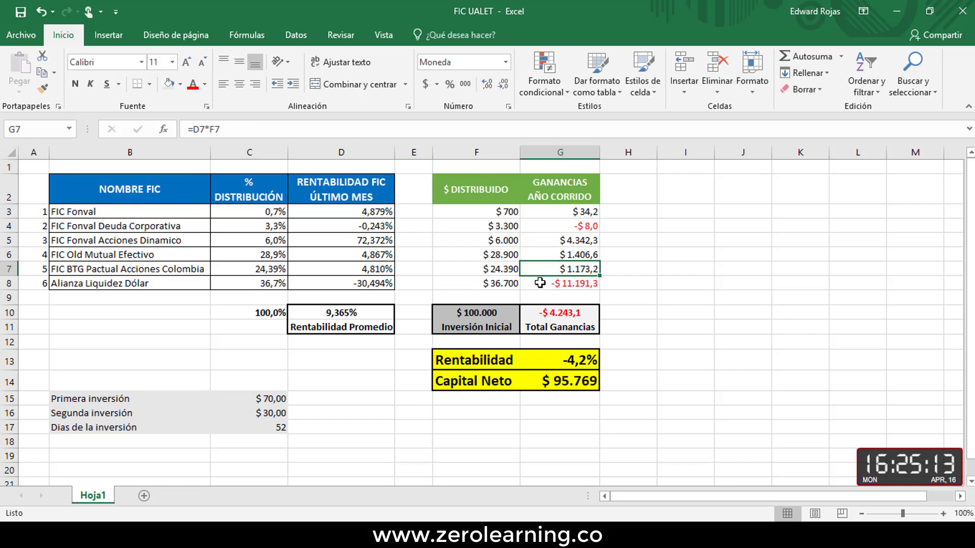
Switch to the mirrored phone app and review the investment's balance and list of movements.
{"action": "key", "text": "alt+Tab"}
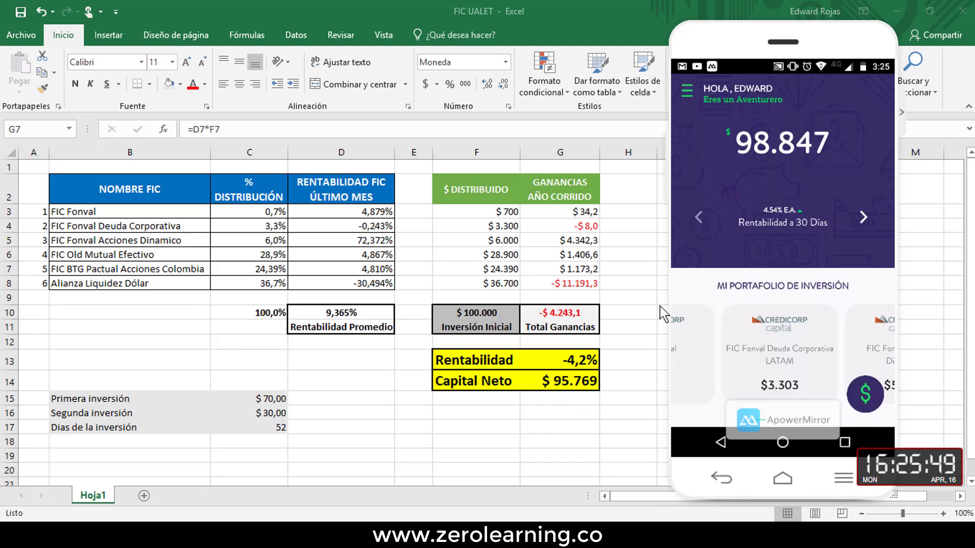
{"action": "left_click", "coordinate": [782, 156]}
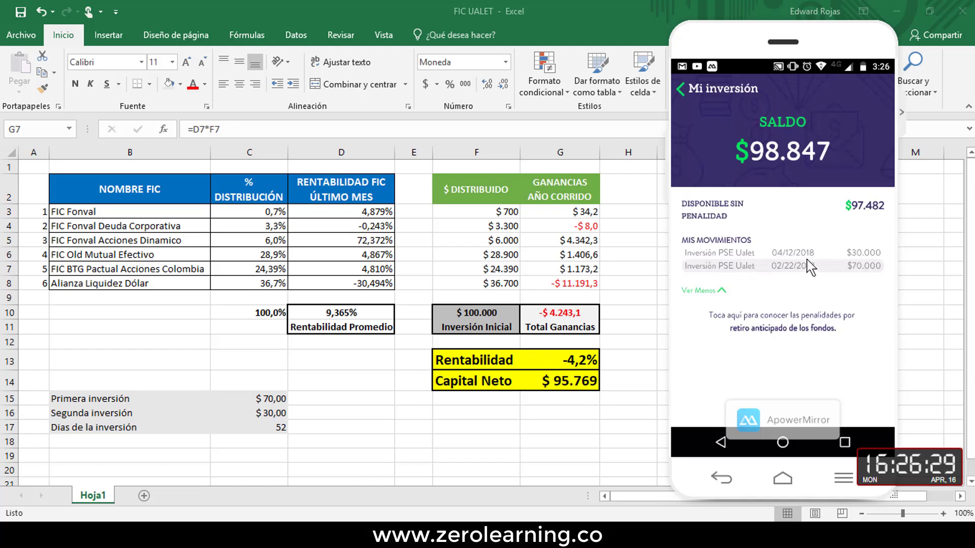
{"action": "left_click", "coordinate": [697, 87]}
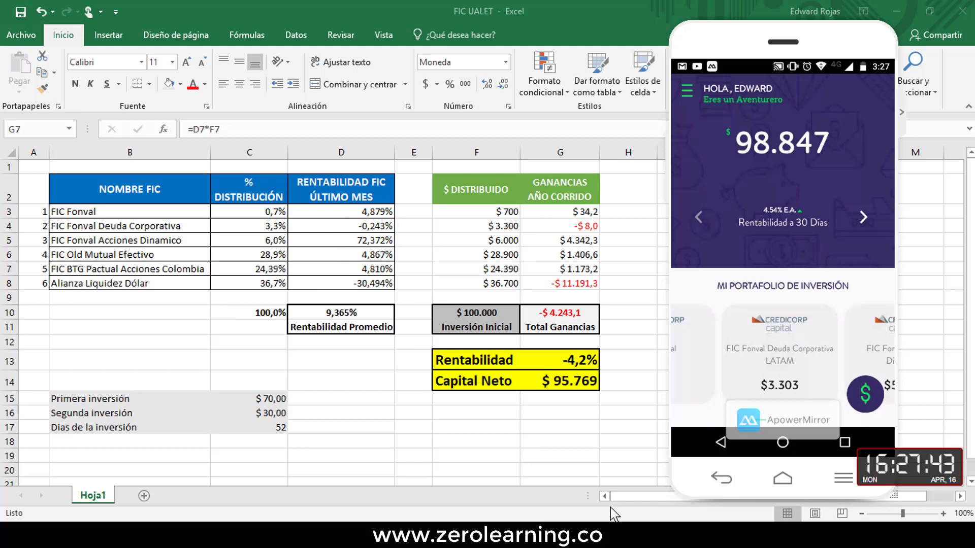
Switch to Telegram and review the Zero Trader Club channel's link, website and shared content information.
{"action": "key", "text": "alt+Tab"}
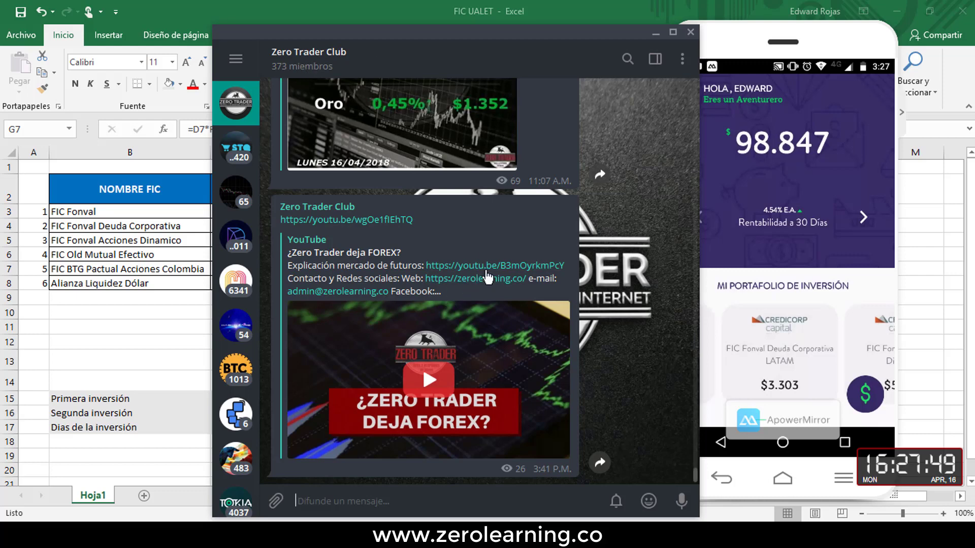
{"action": "left_click", "coordinate": [368, 74]}
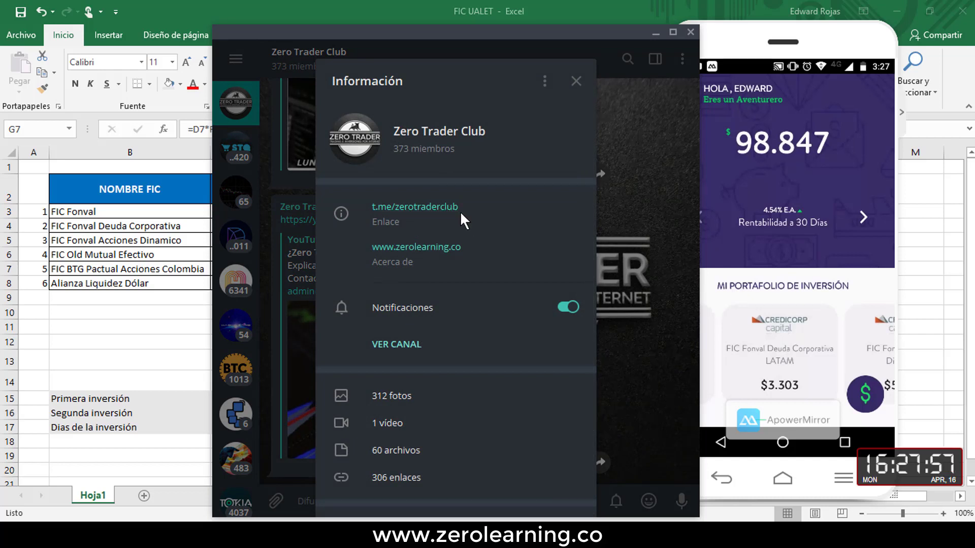
{"action": "scroll", "coordinate": [446, 310], "scroll_direction": "down", "scroll_amount": 1}
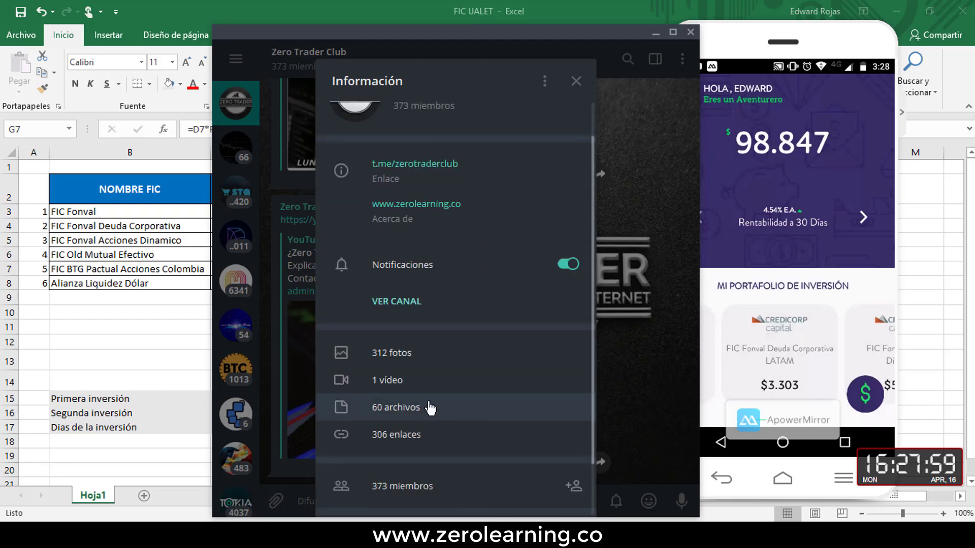
{"action": "scroll", "coordinate": [460, 345], "scroll_direction": "down", "scroll_amount": 1}
{"action": "scroll", "coordinate": [457, 361], "scroll_direction": "up", "scroll_amount": 2}
{"action": "left_click", "coordinate": [575, 80]}
Search the Zero Trader Club channel's shared files for FIC UA, and put Telegram away.
{"action": "left_click", "coordinate": [368, 69]}
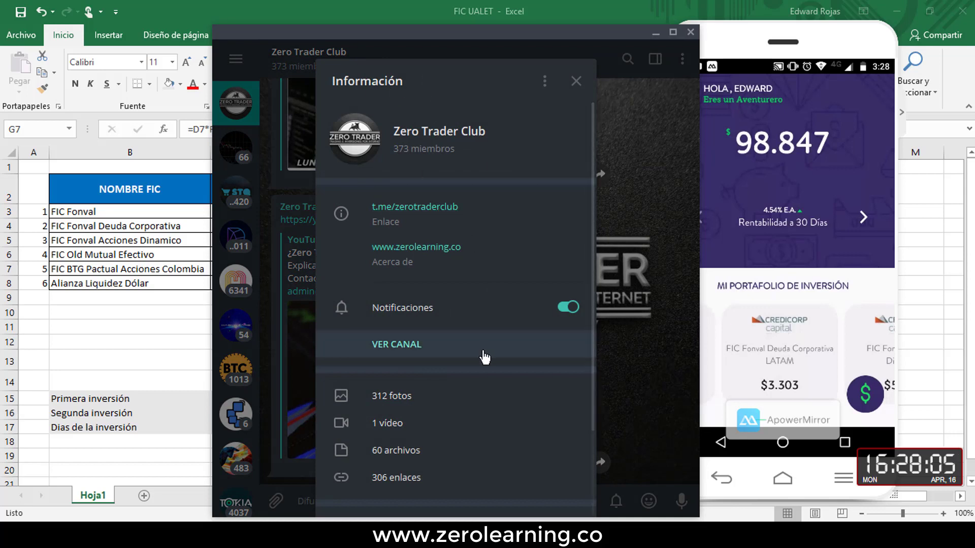
{"action": "scroll", "coordinate": [442, 381], "scroll_direction": "down", "scroll_amount": 1}
{"action": "left_click", "coordinate": [400, 413]}
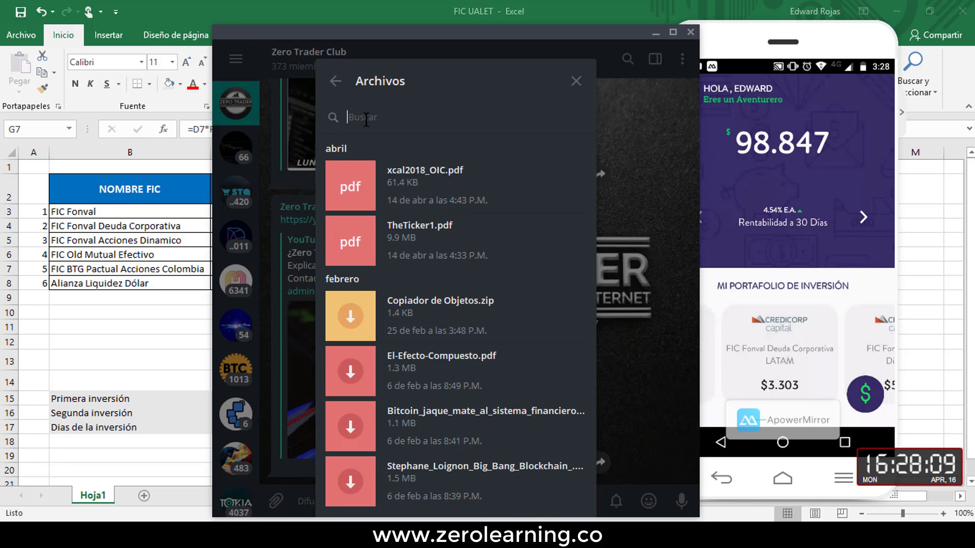
{"action": "type", "text": "FIC "}
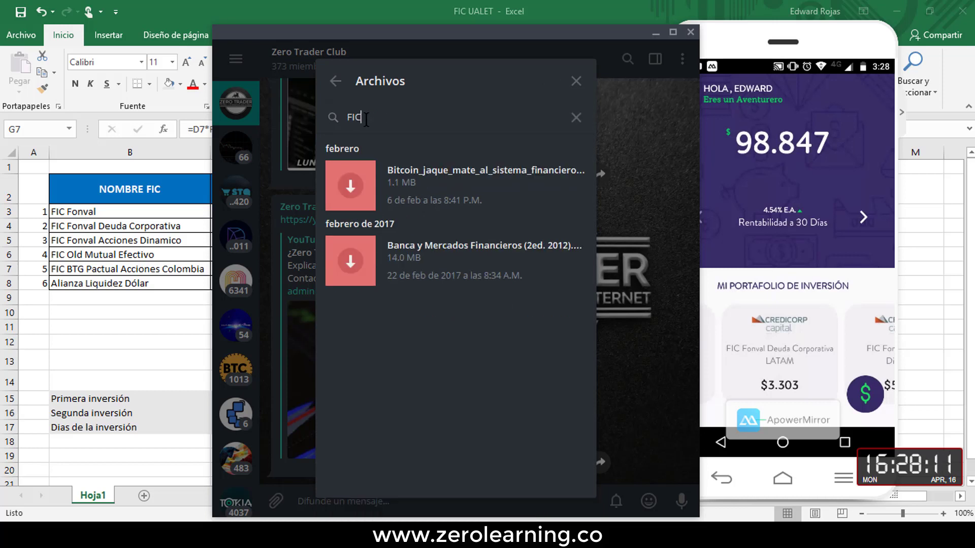
{"action": "type", "text": "UA"}
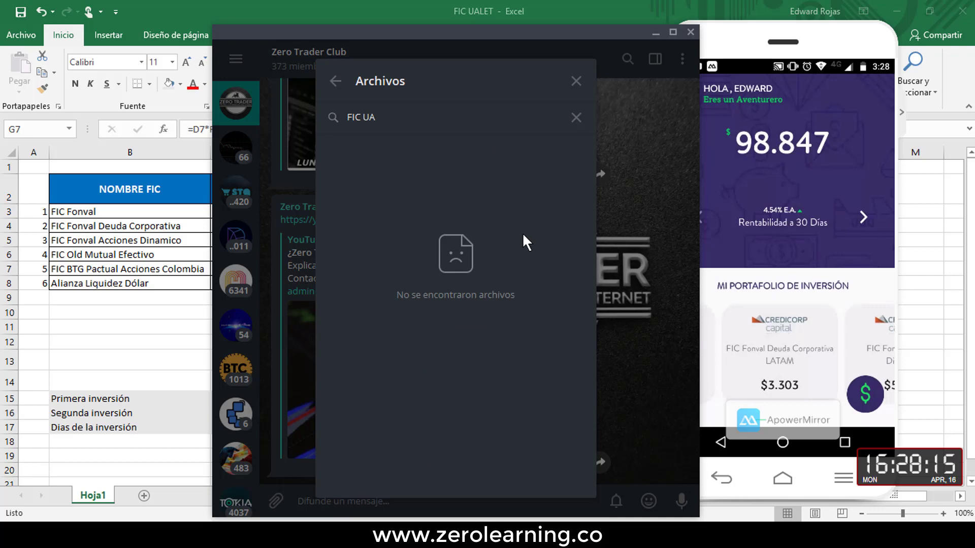
{"action": "left_click", "coordinate": [576, 117]}
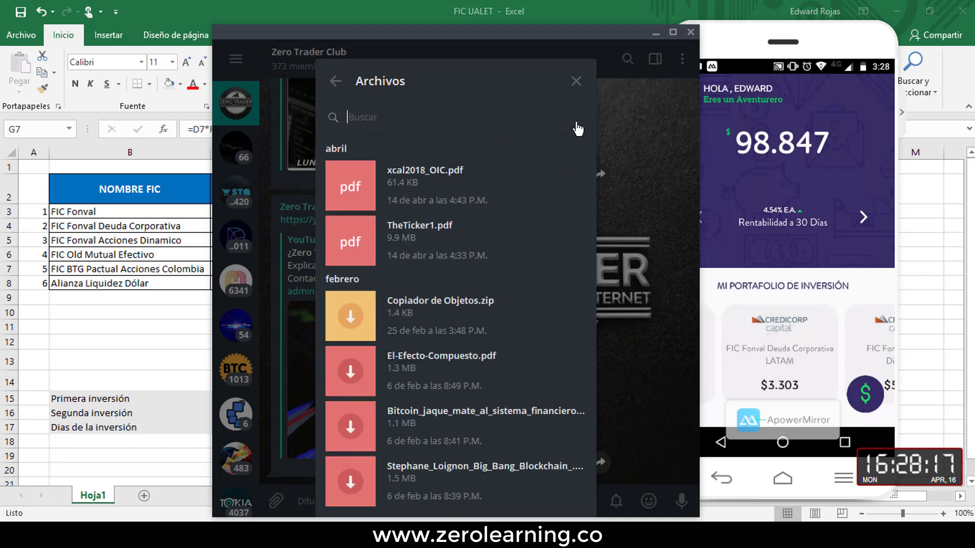
{"action": "left_click", "coordinate": [335, 81]}
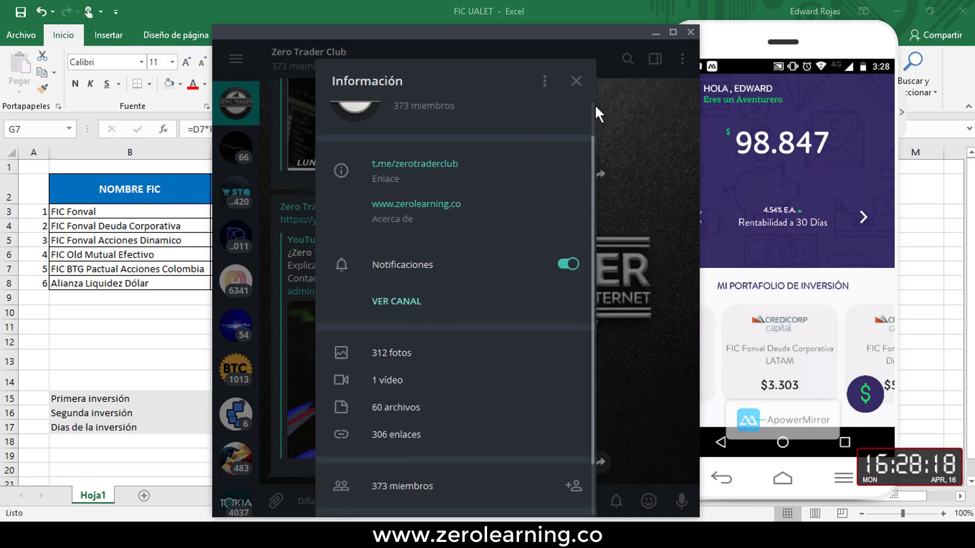
{"action": "left_click", "coordinate": [575, 82]}
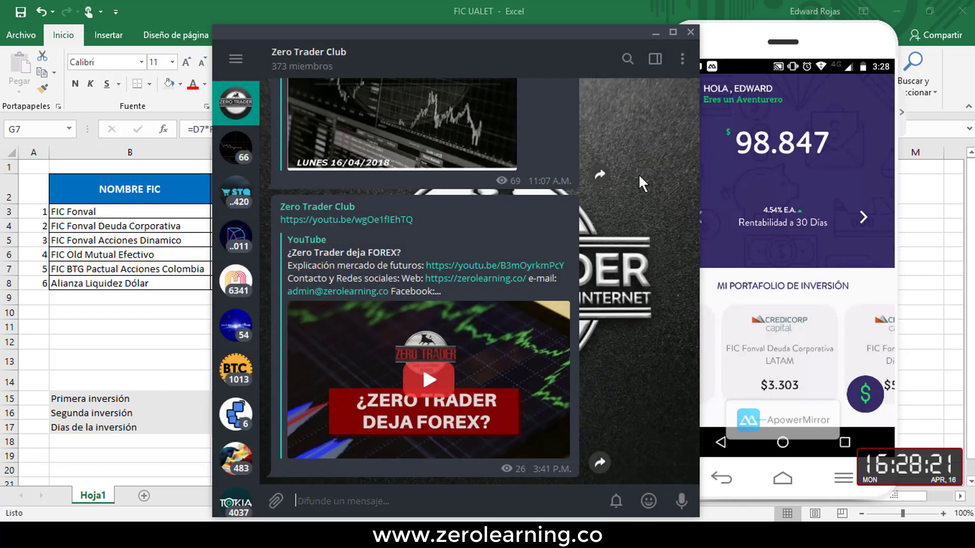
{"action": "left_click", "coordinate": [655, 36]}
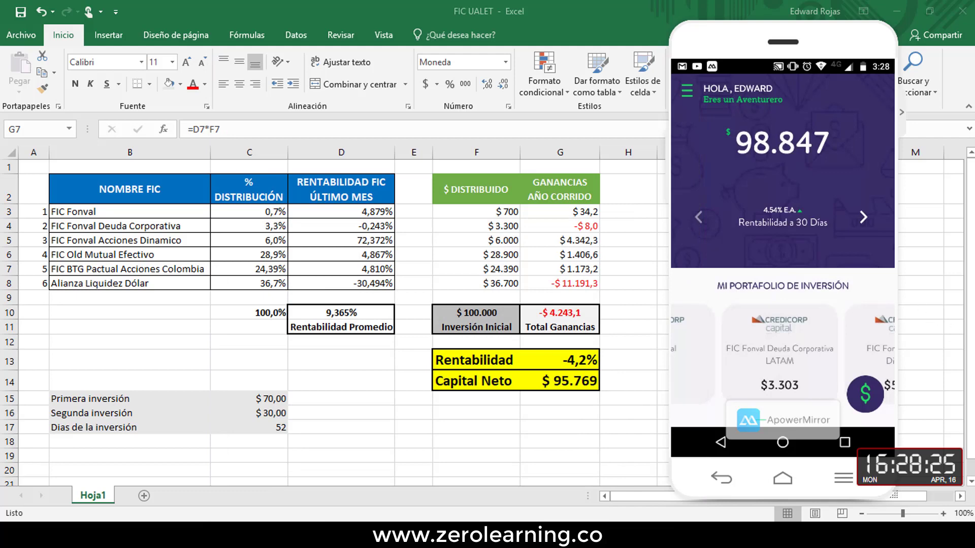